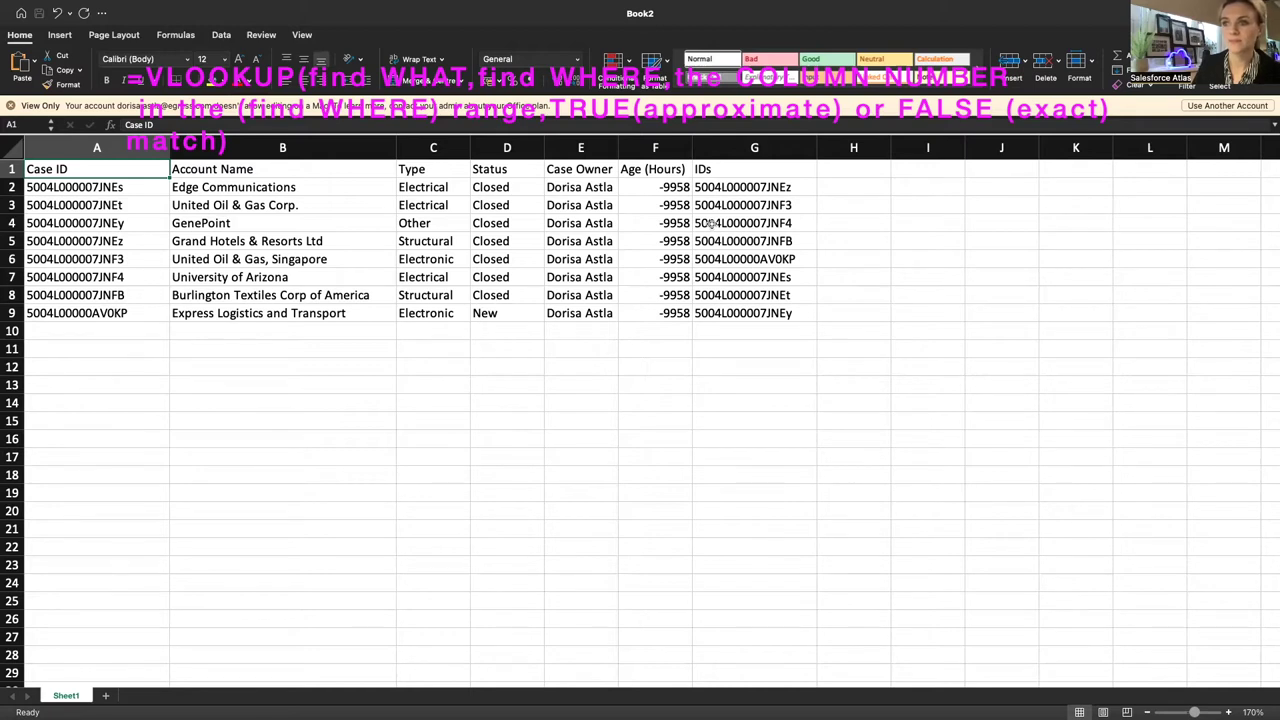
Add the header "Accounts" in cell H1, beside the IDs column.
click(846, 170)
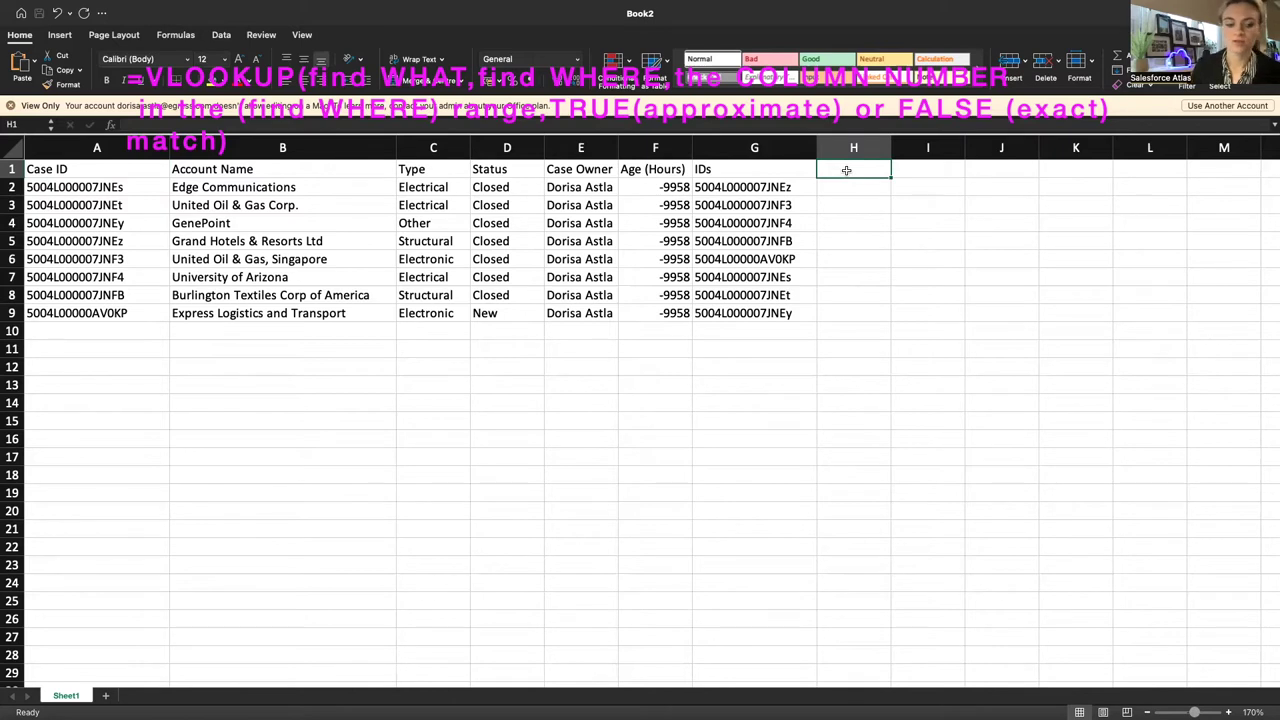
text(Accou)
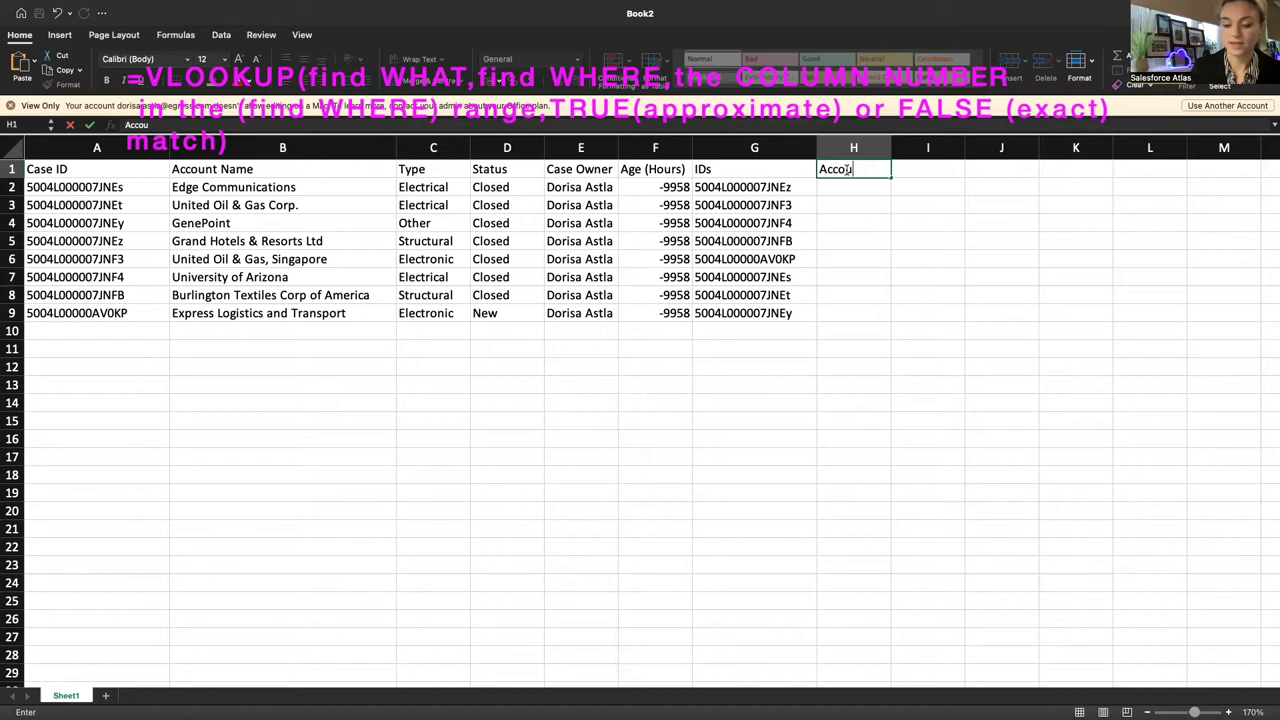
text(nts)
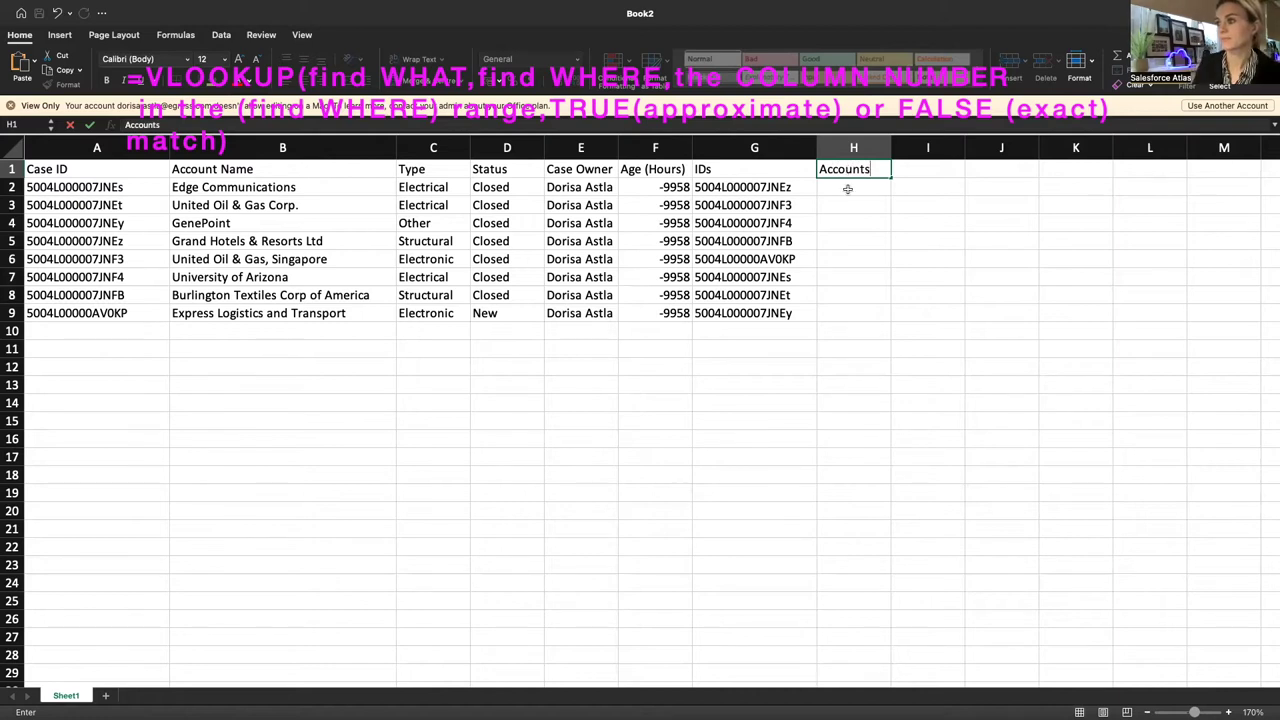
key(Return)
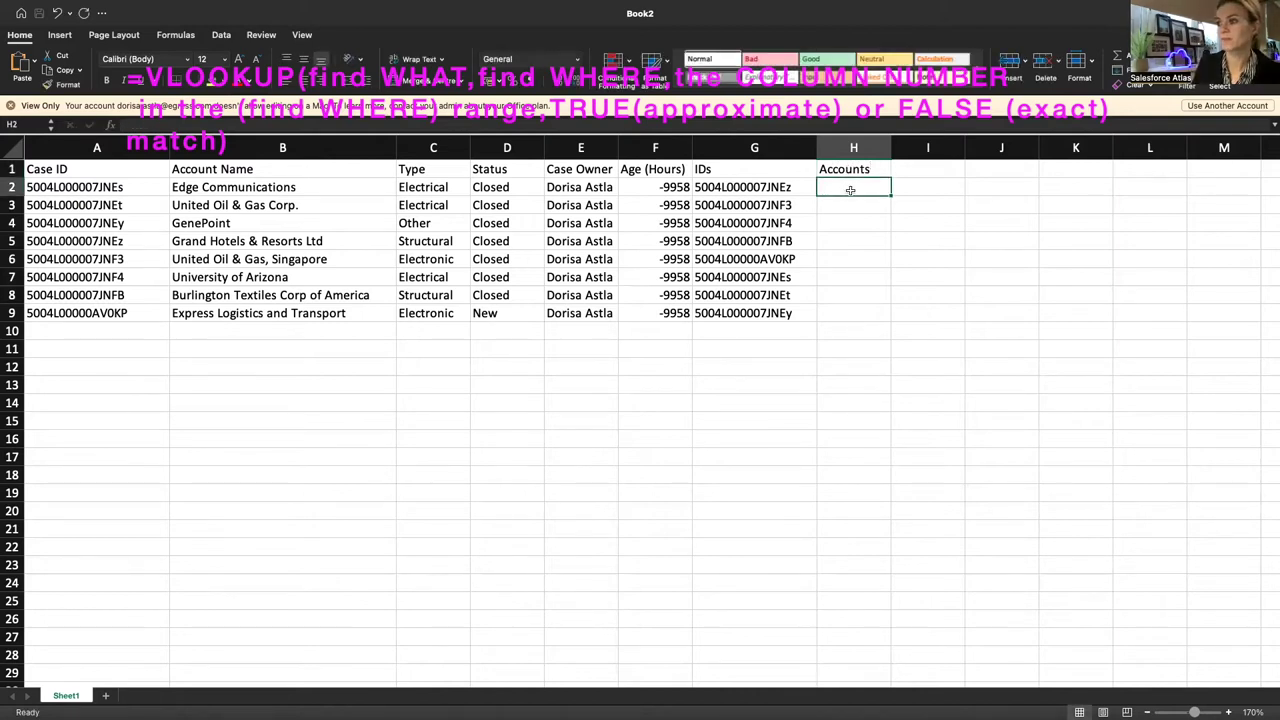
Enter =VLOOKUP(G2:G9,A2:B9,2,false) in H2 and widen column H to fit the account name.
text(=vlookup)
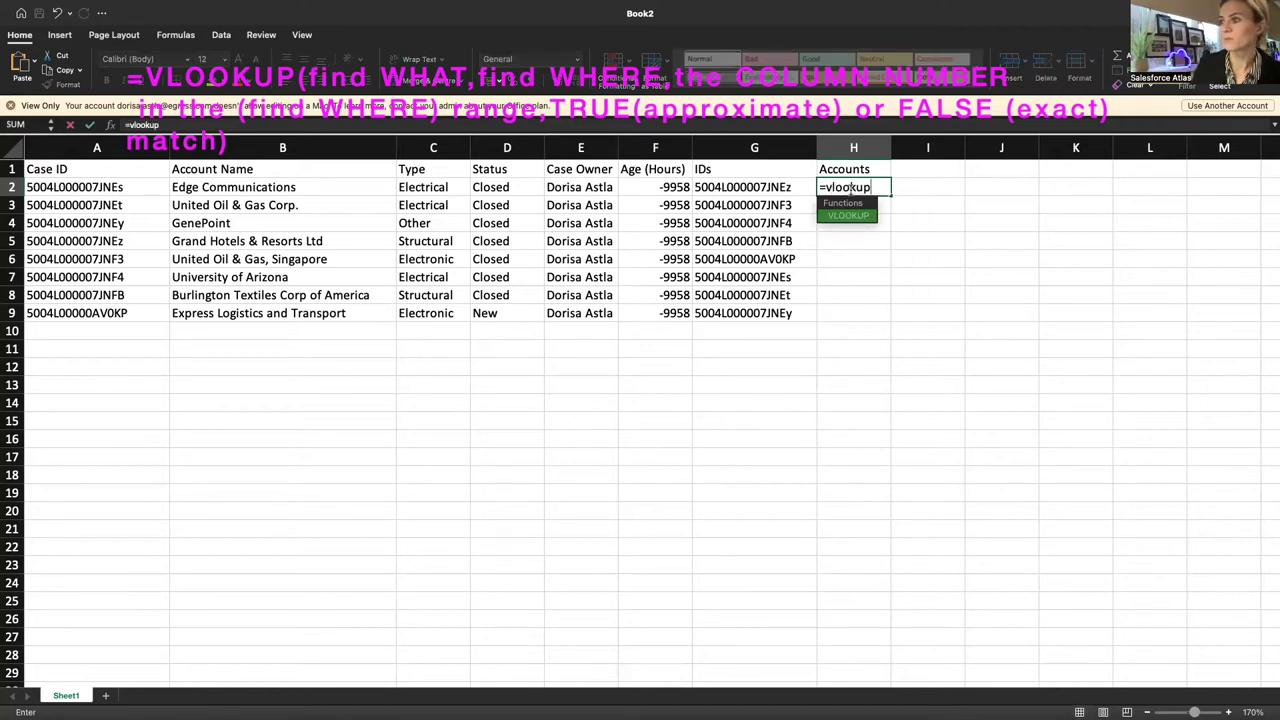
double_click(849, 215)
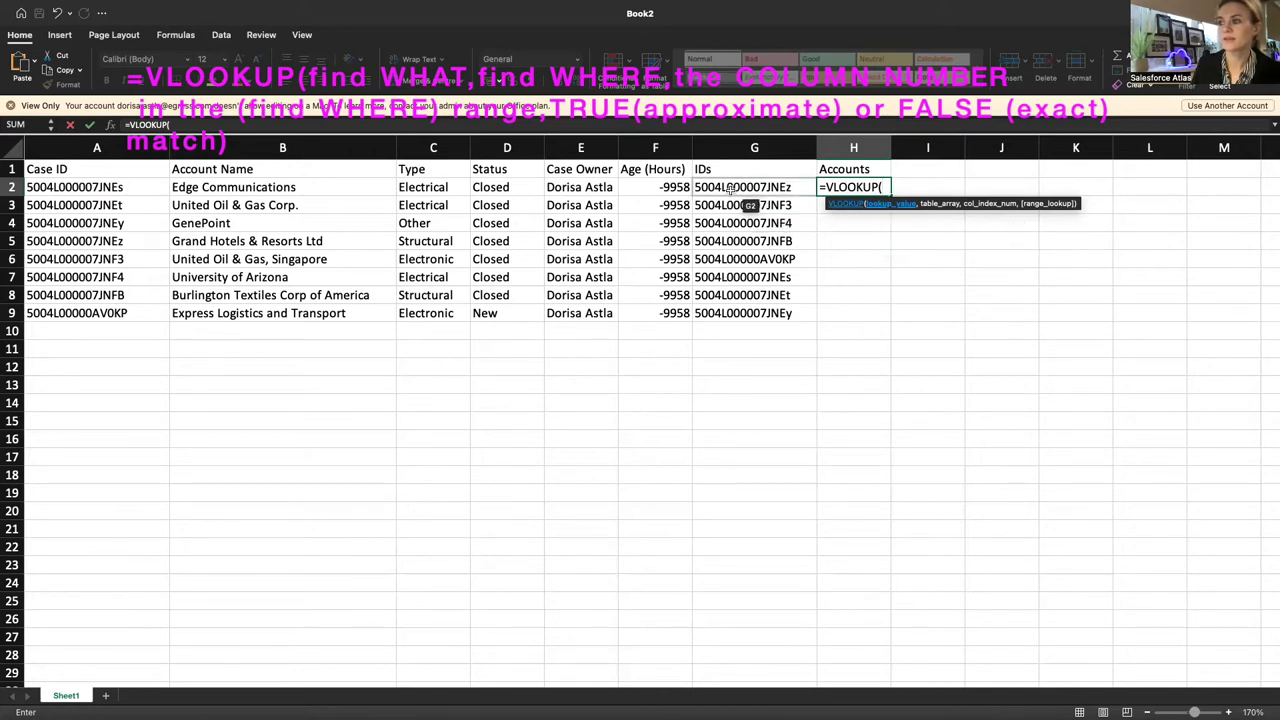
drag(738, 187, 737, 314)
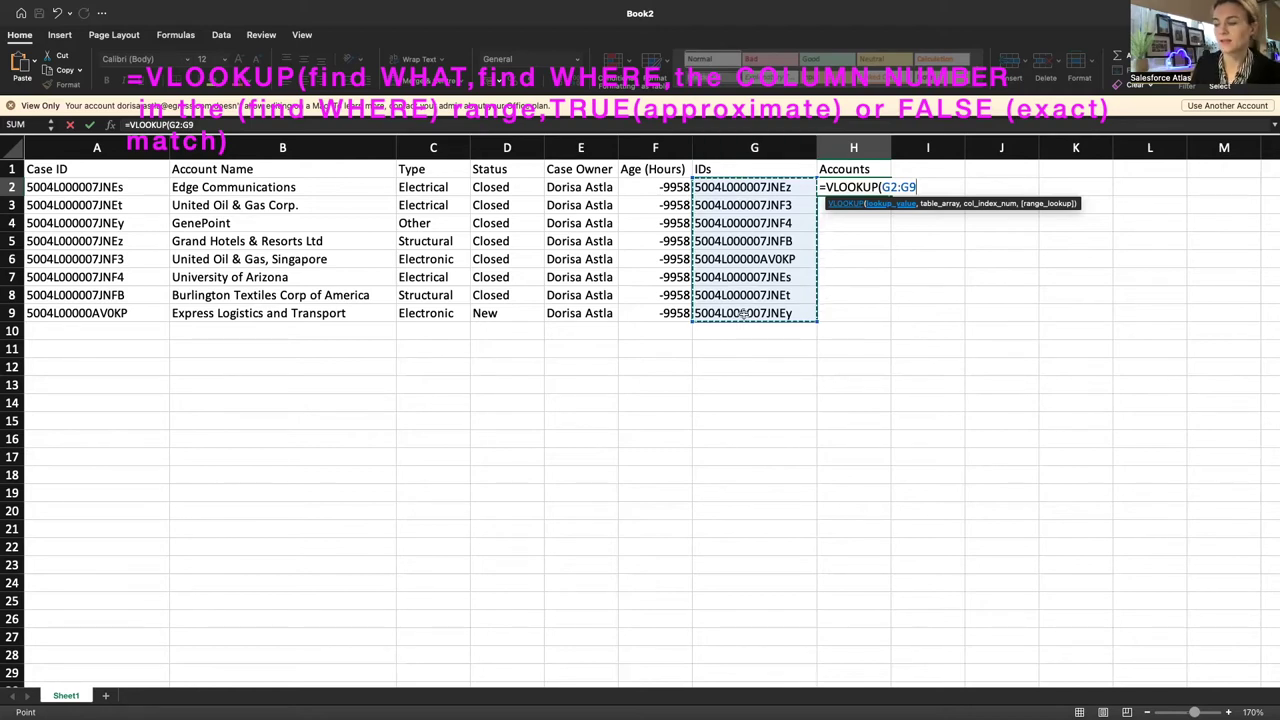
text(,)
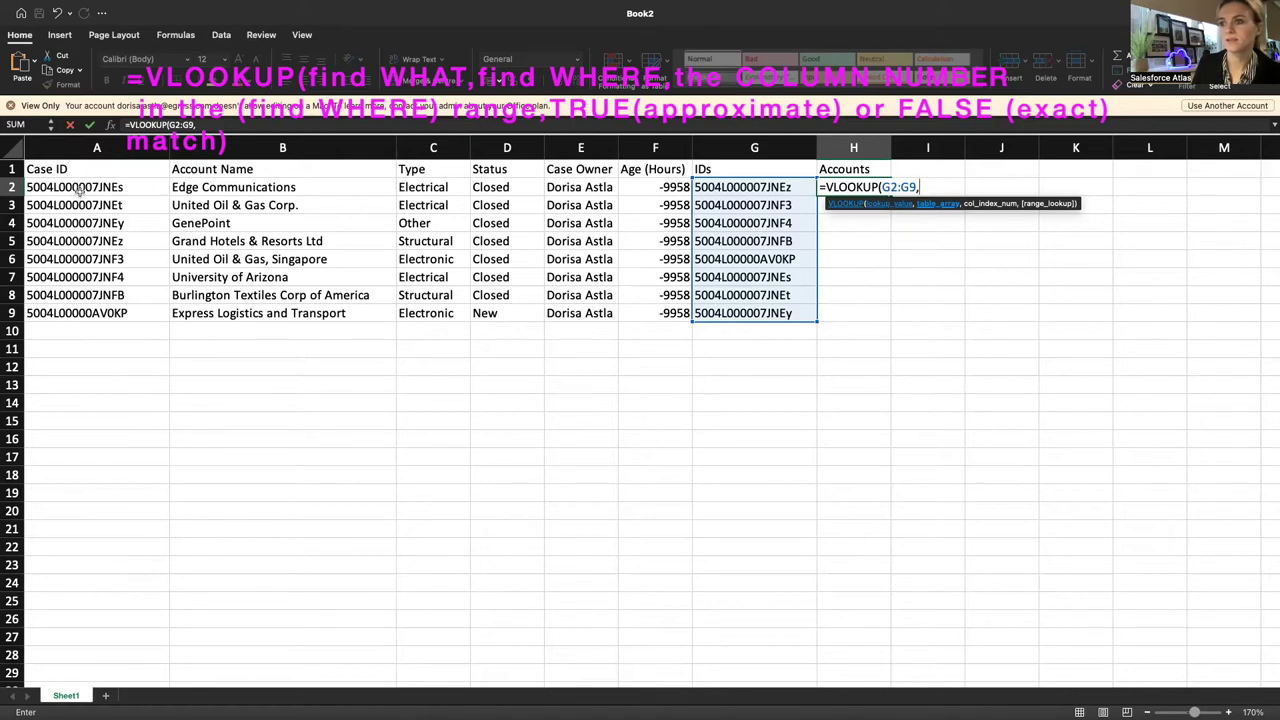
drag(79, 187, 235, 313)
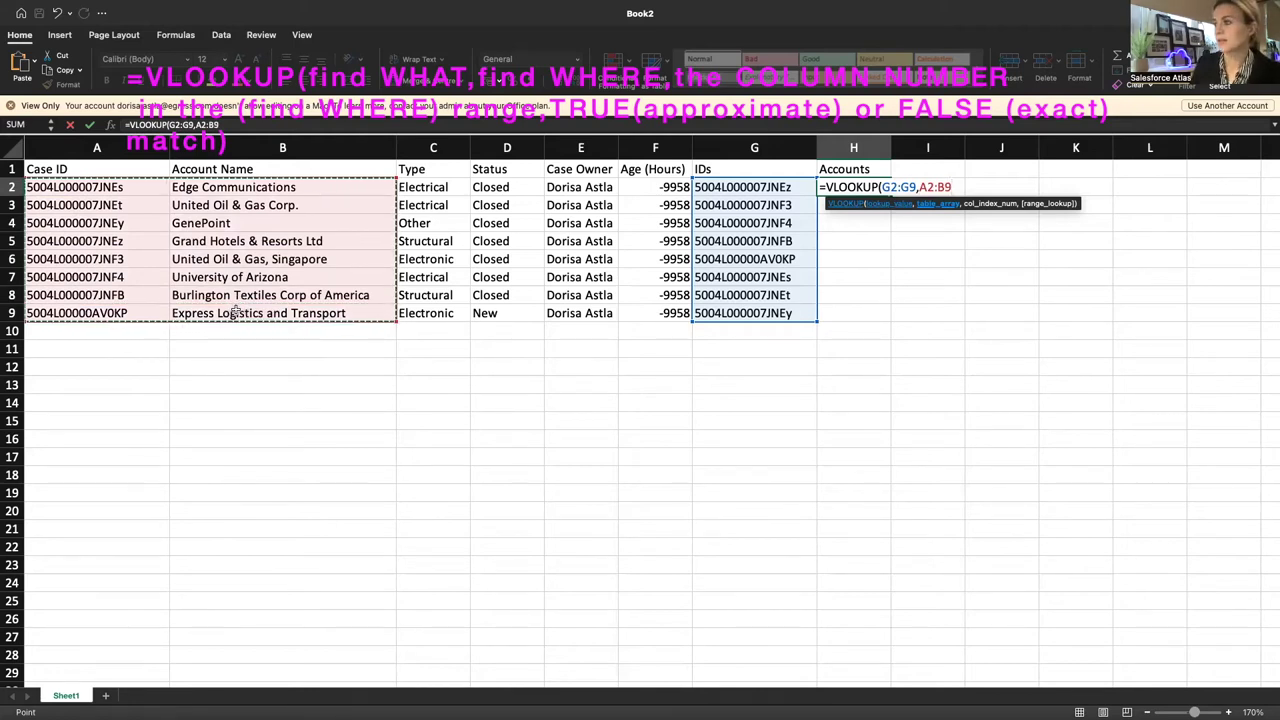
text(,2)
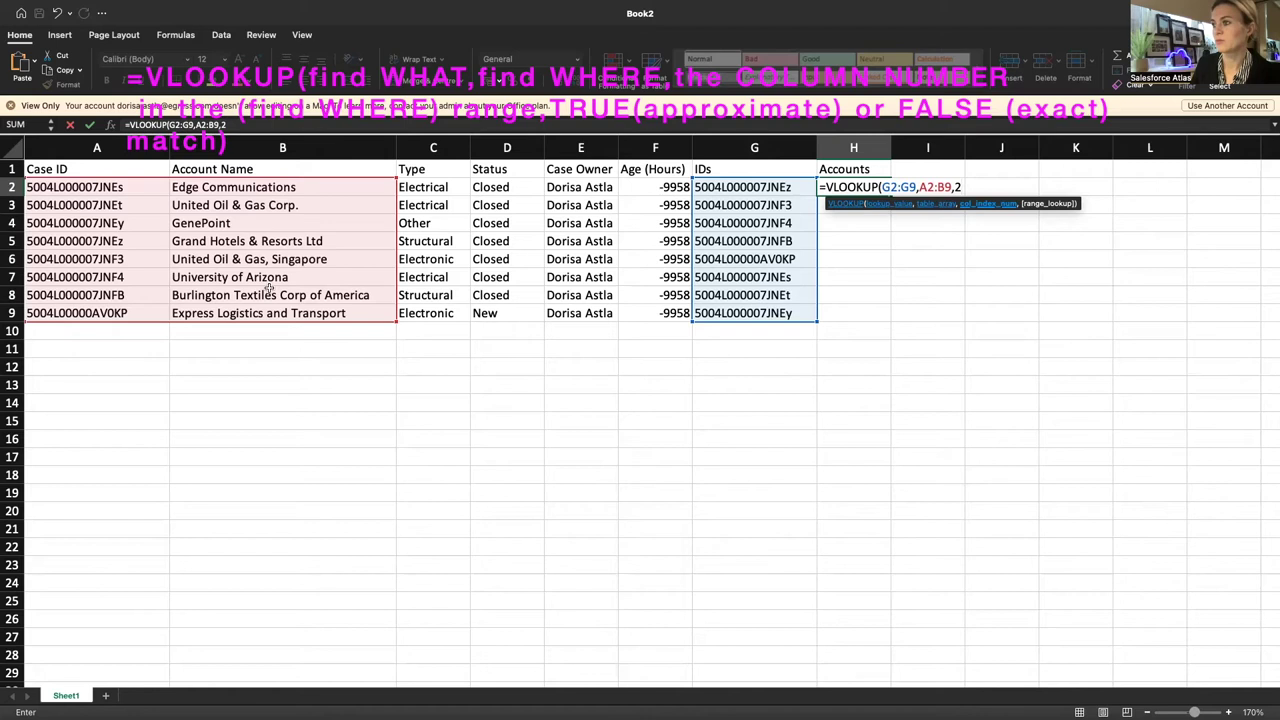
text(,)
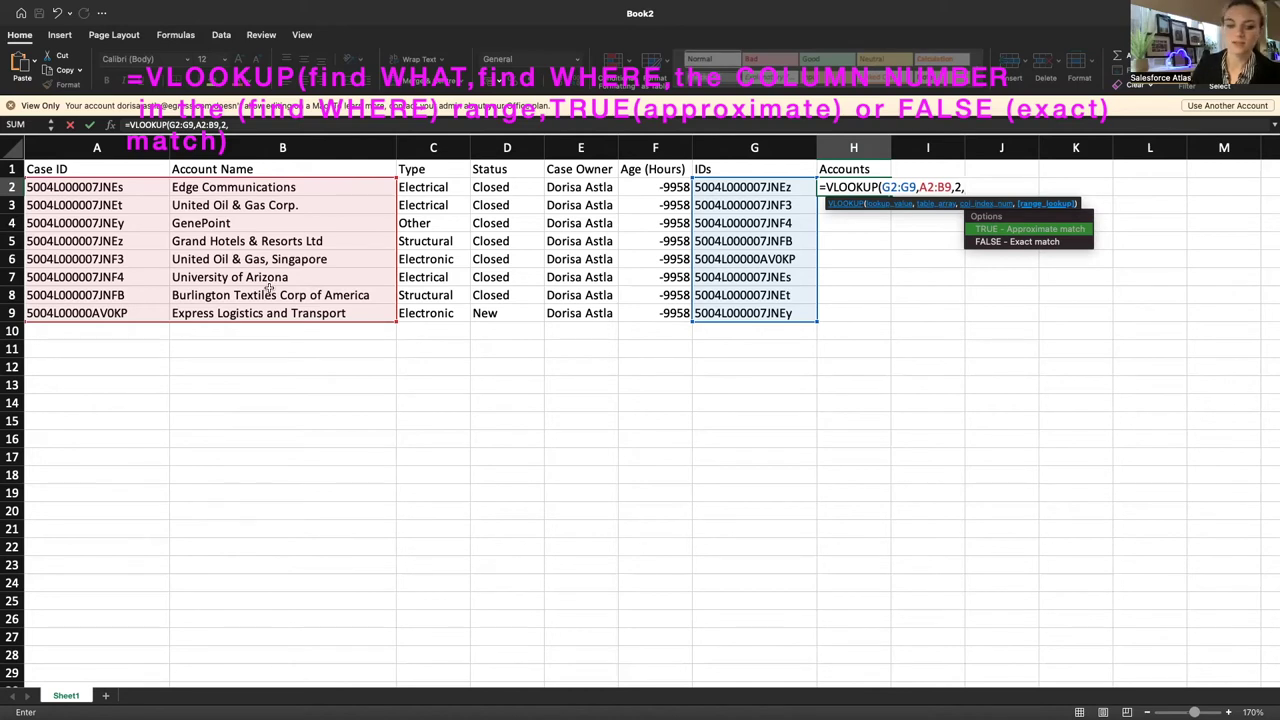
text(false)
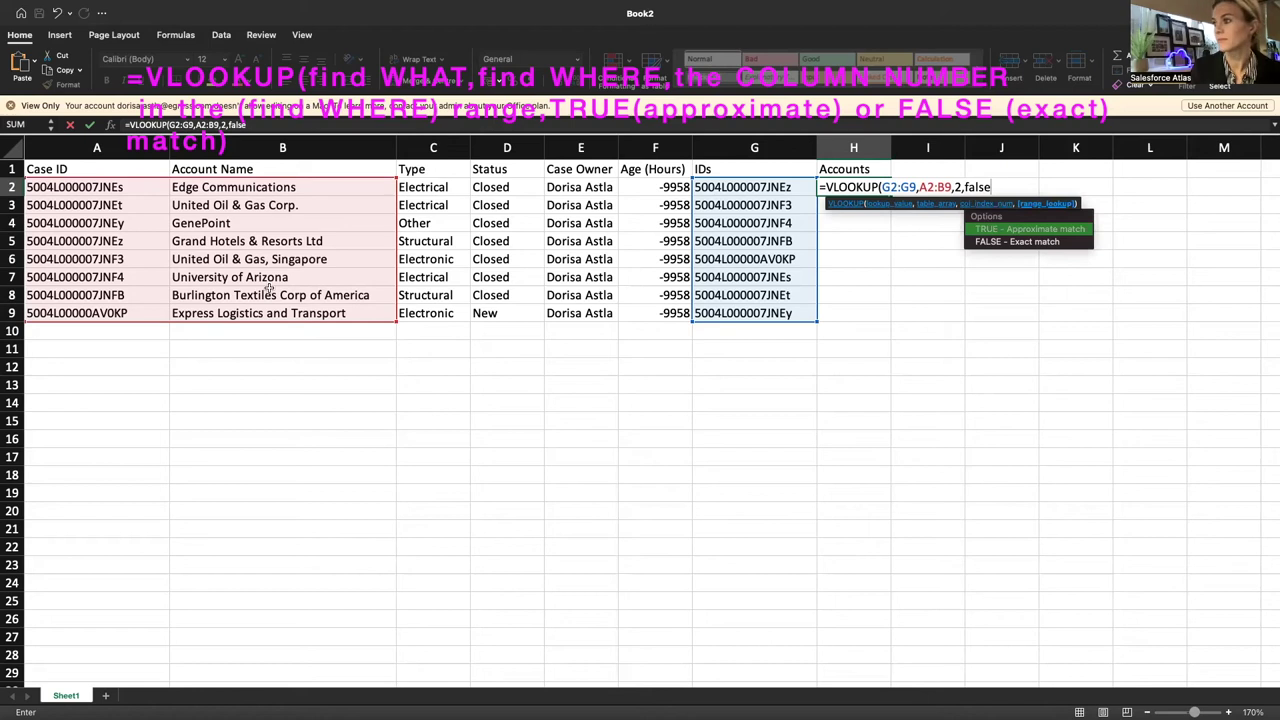
text())
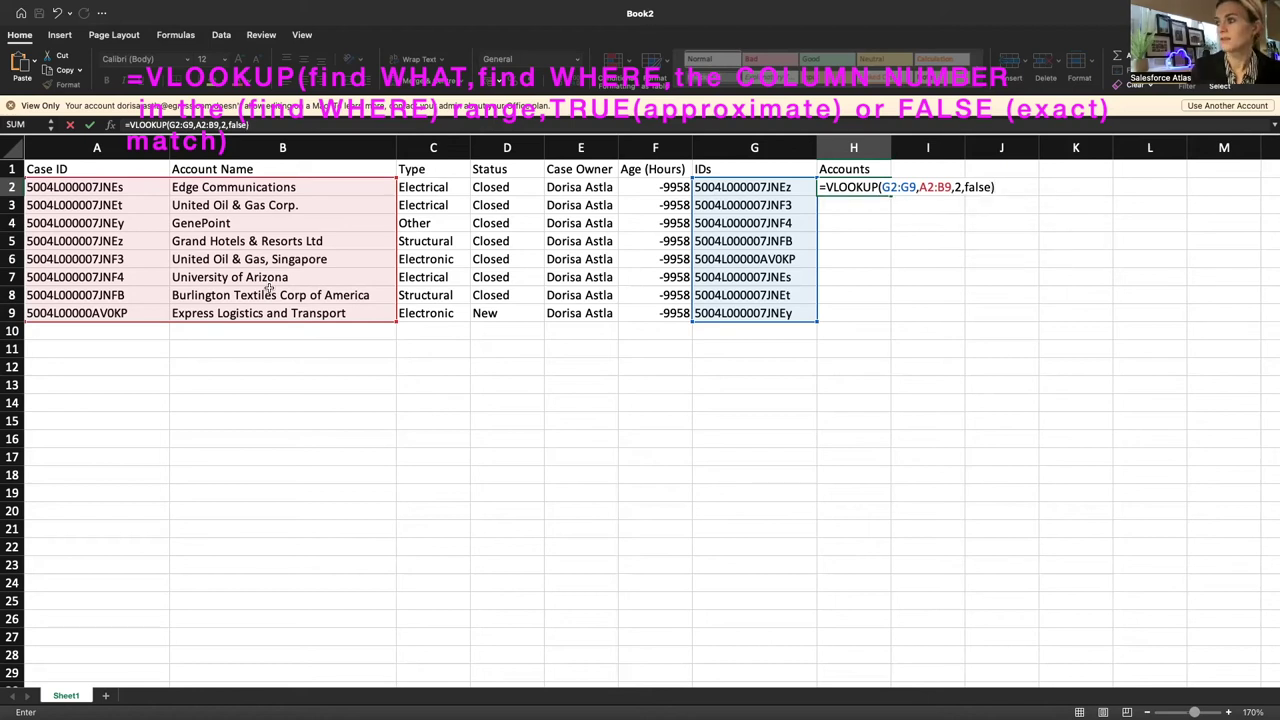
key(Return)
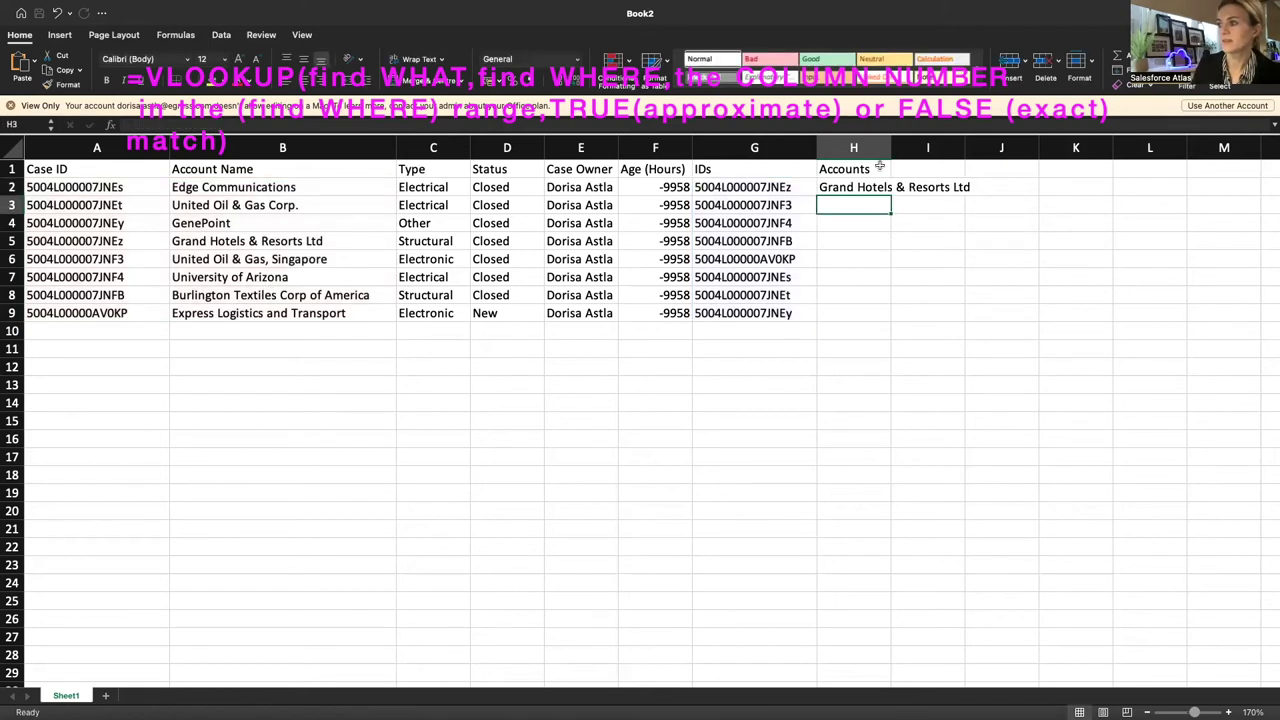
drag(890, 150, 977, 150)
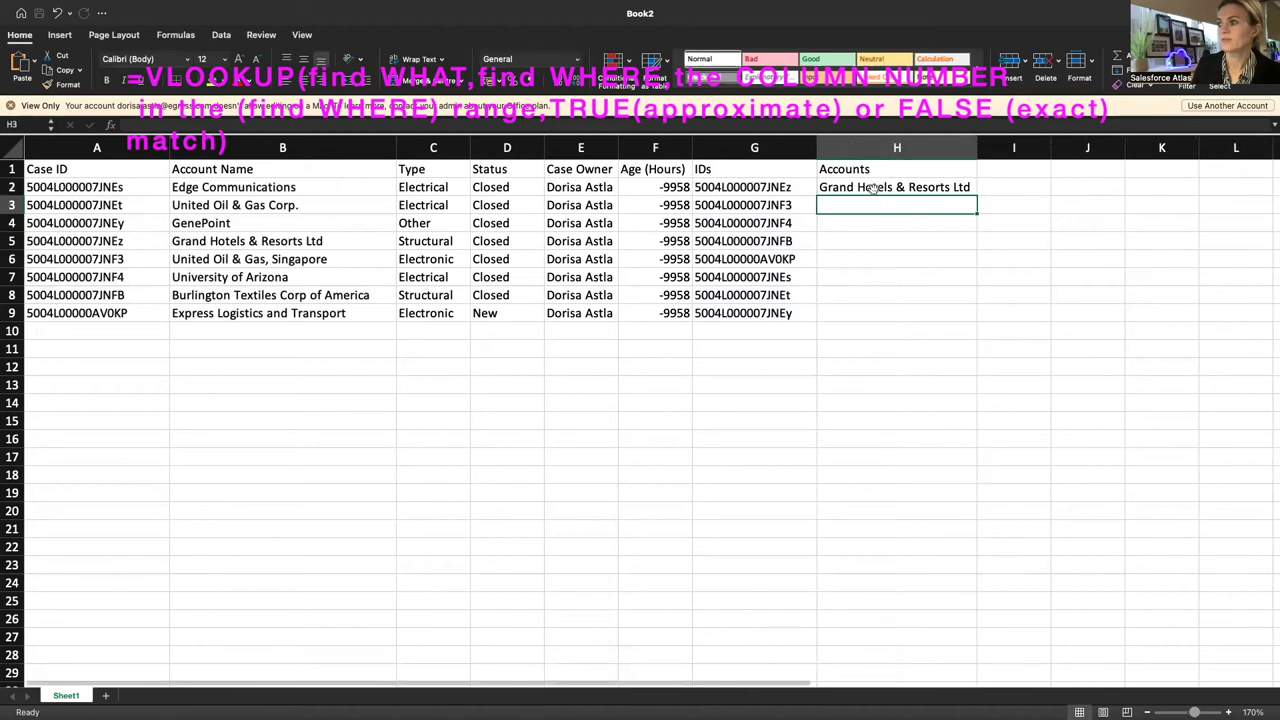
Compare the lookup in H2 with the ID in G2 and the matching Case ID in A5.
click(875, 187)
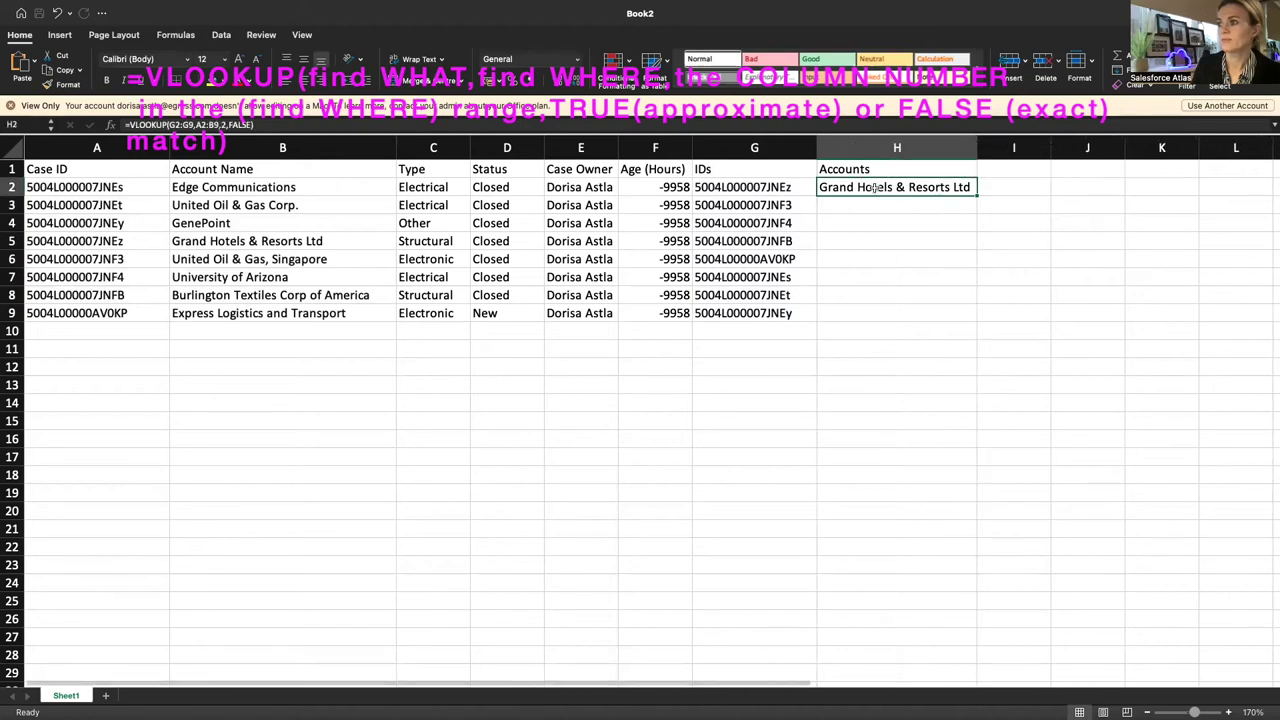
click(770, 190)
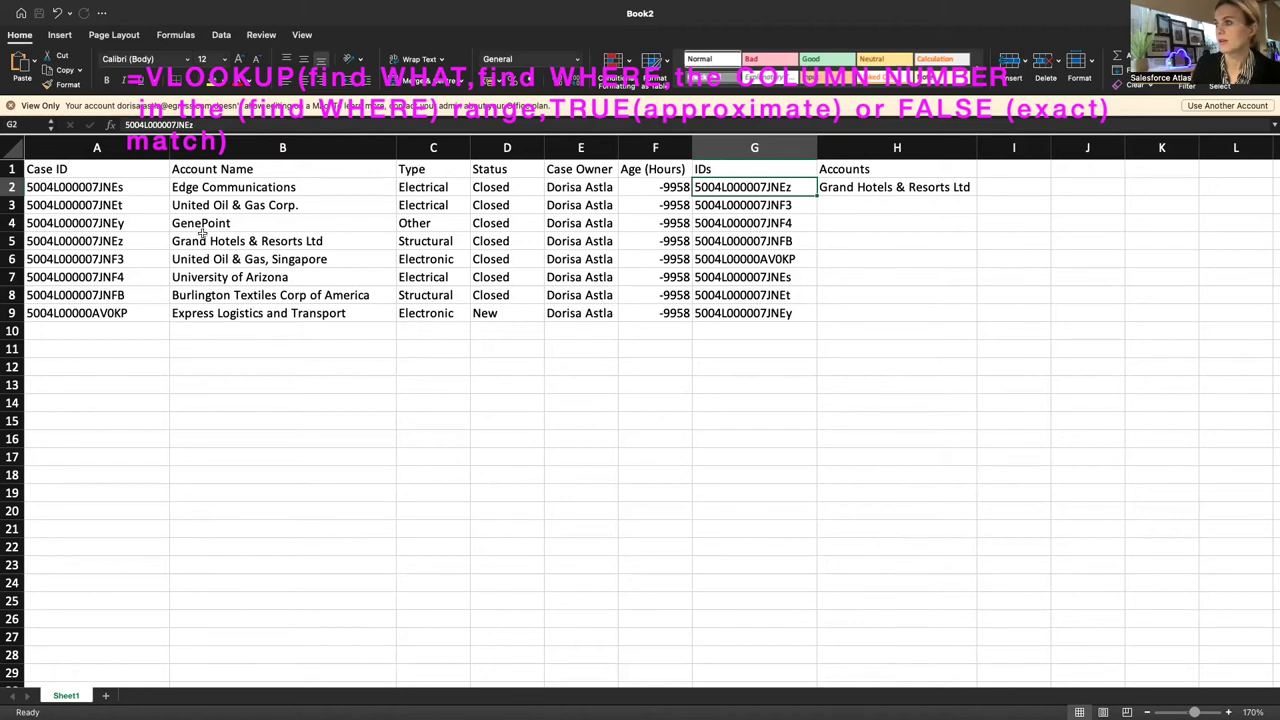
click(115, 242)
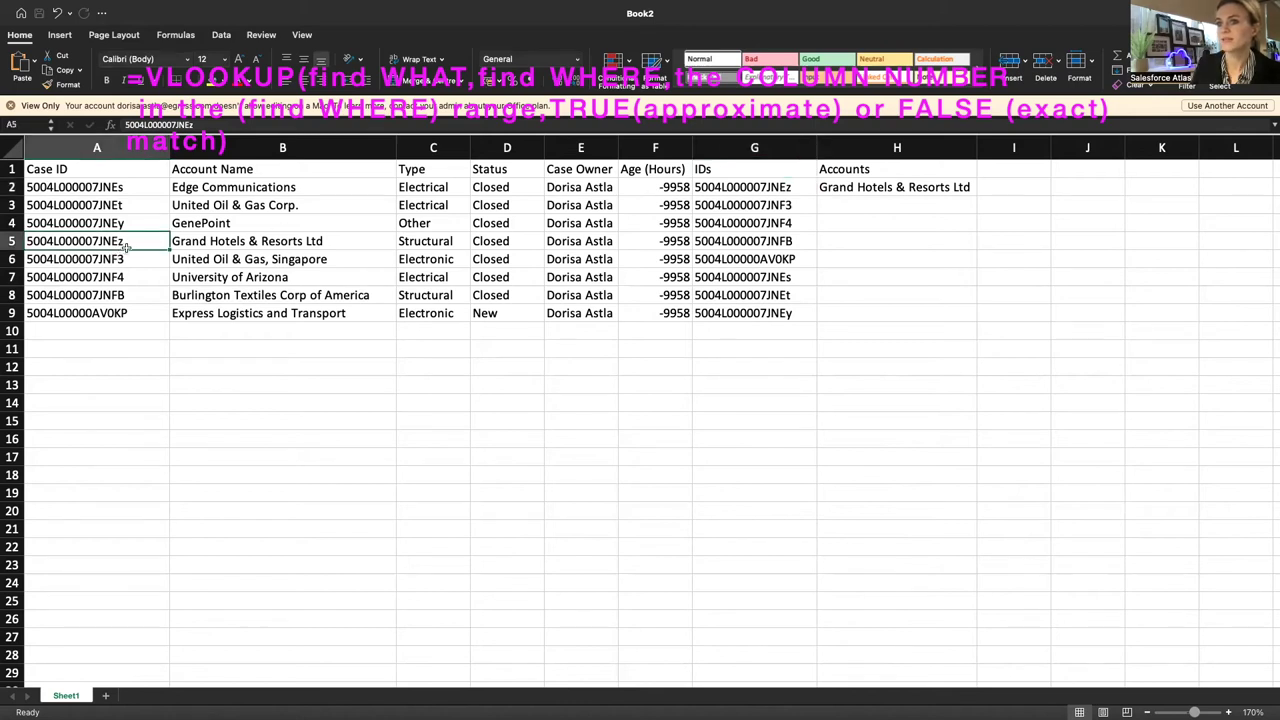
Fill the VLOOKUP formula from H2 down to H9 and widen column H to fit the longest account name.
click(890, 185)
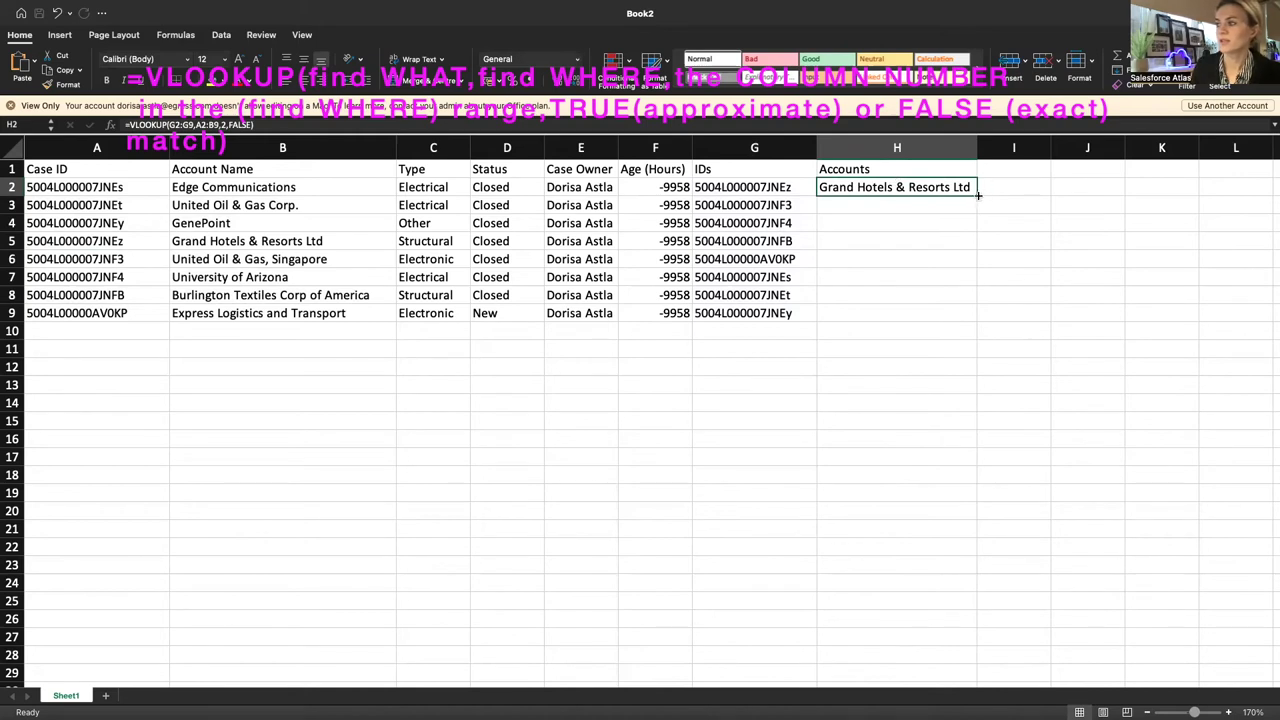
drag(976, 194, 974, 317)
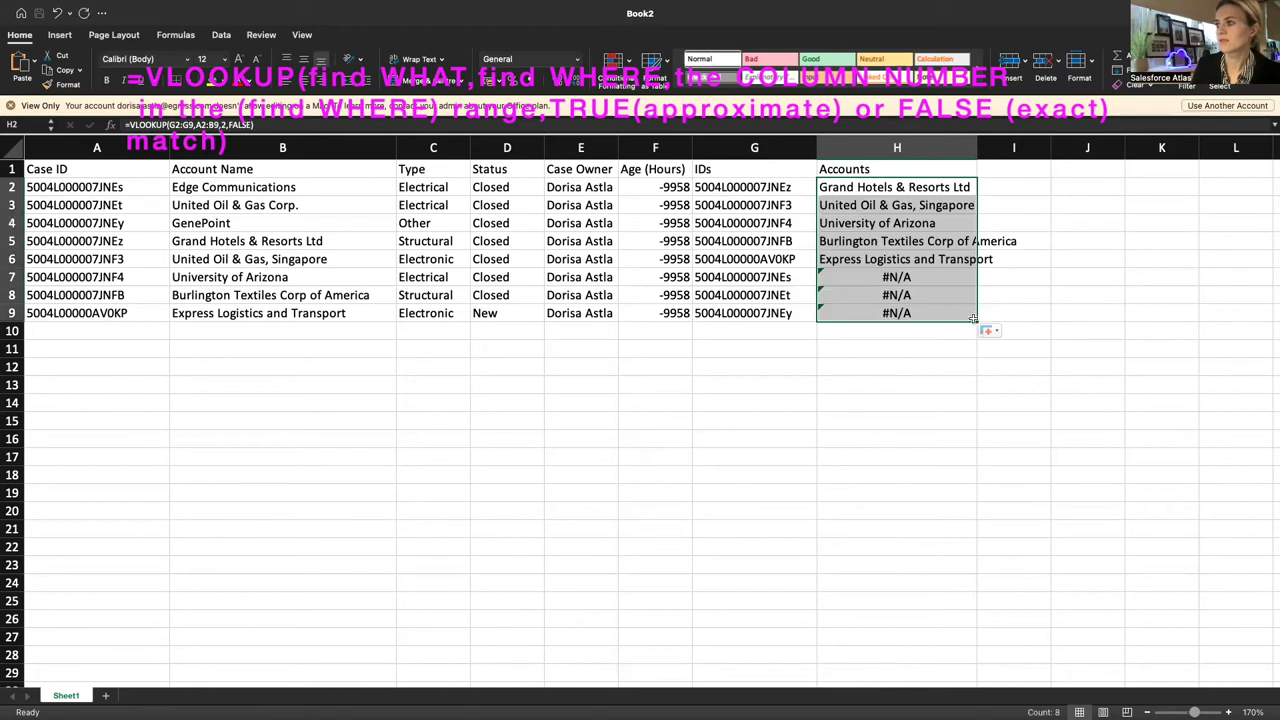
drag(978, 148, 1050, 150)
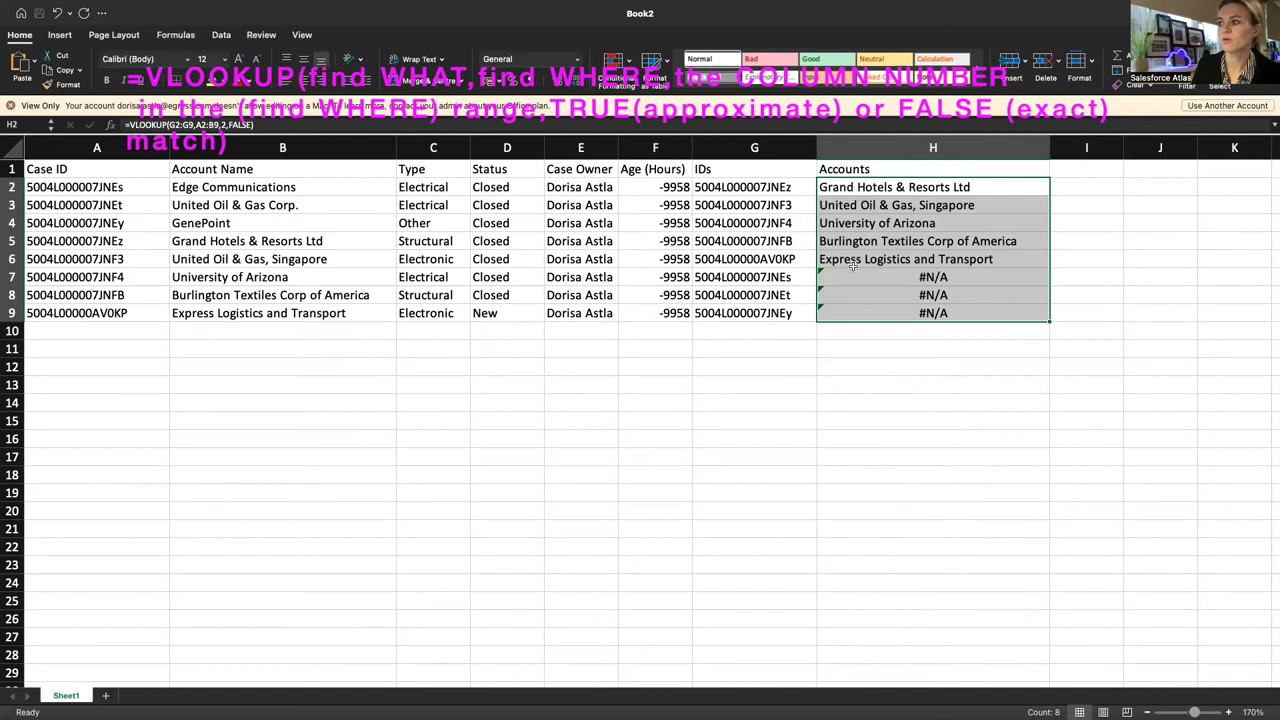
Set the lookup table range to A2:B9 in the formulas of H7, H8 and H9, and review the formulas in H9 and H2.
double_click(853, 276)
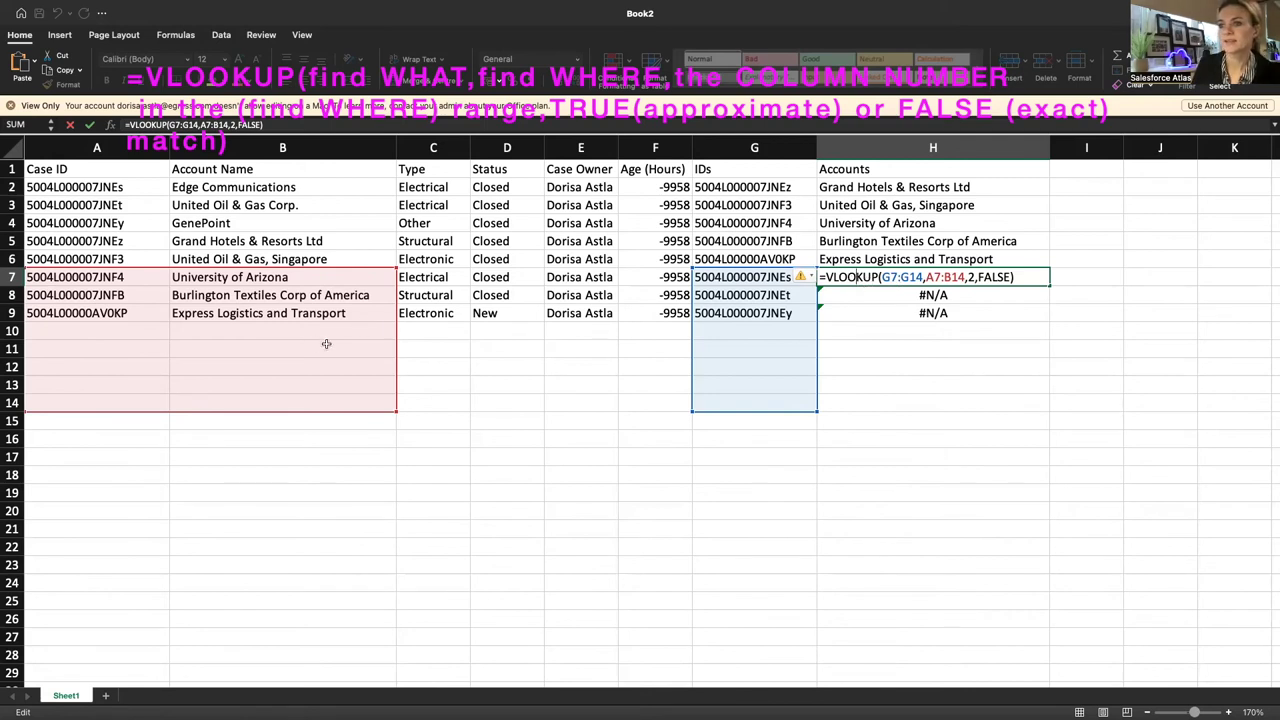
drag(313, 271, 313, 184)
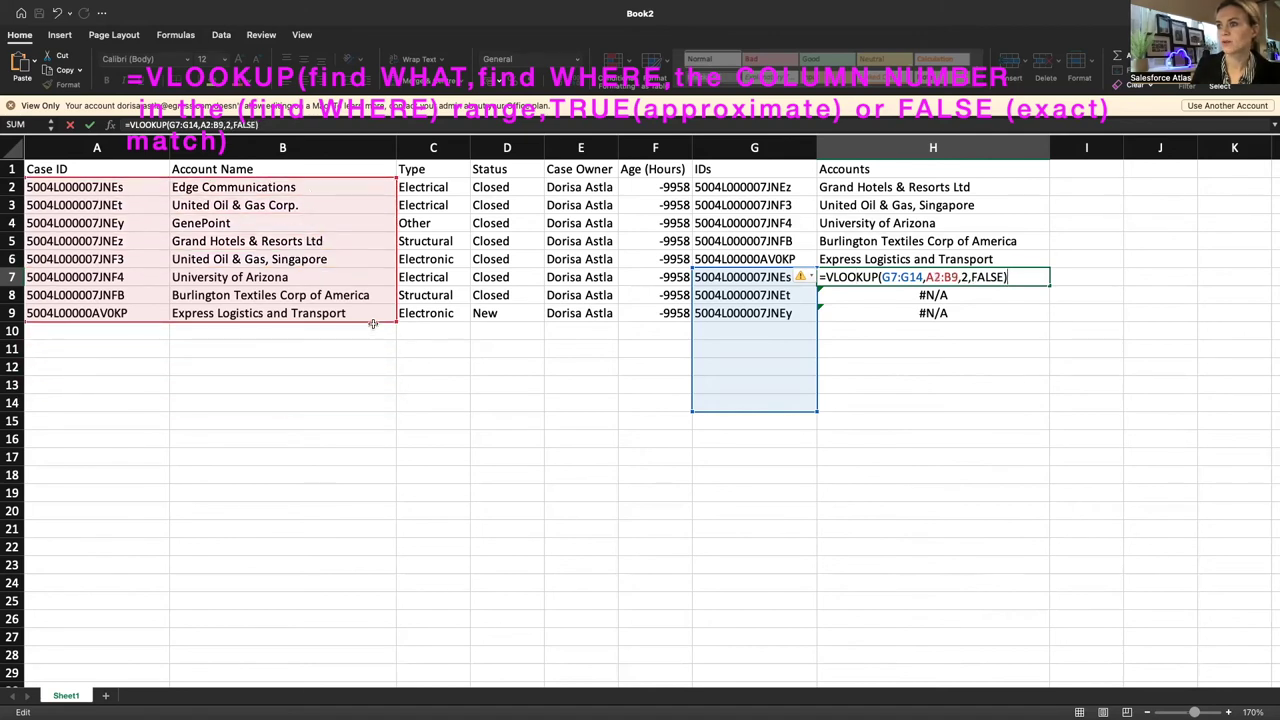
double_click(886, 296)
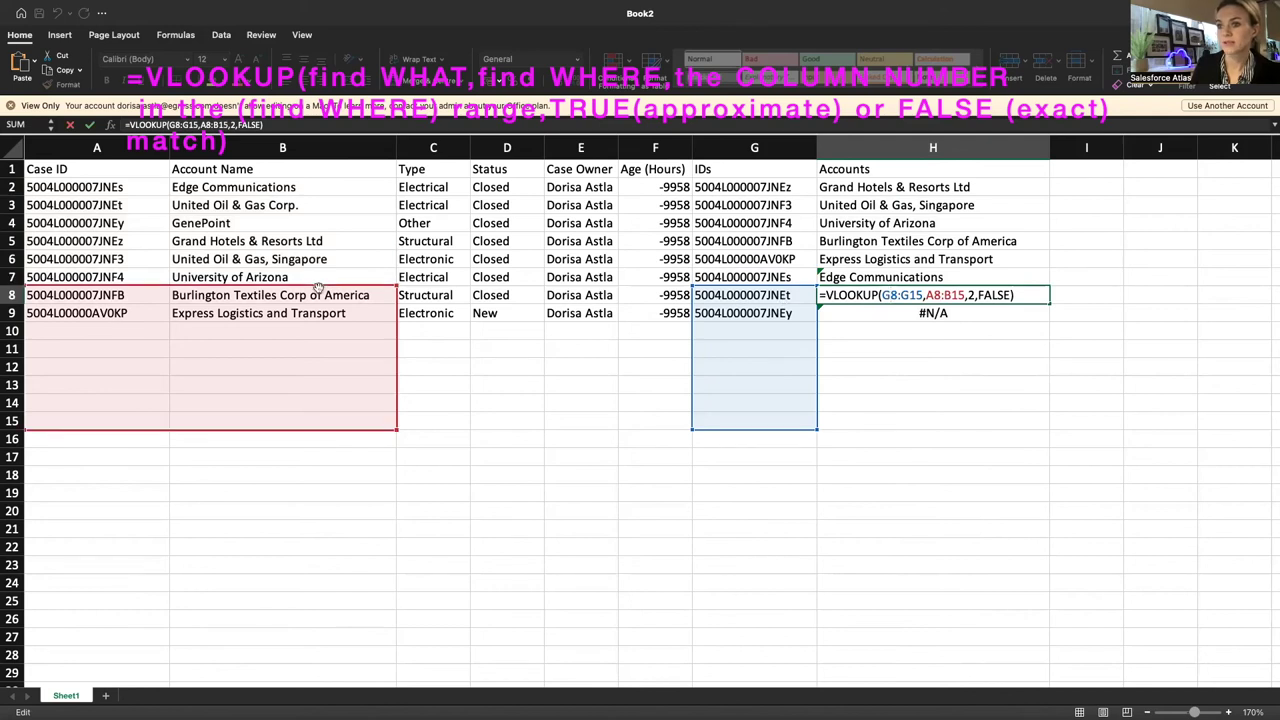
drag(318, 290, 316, 182)
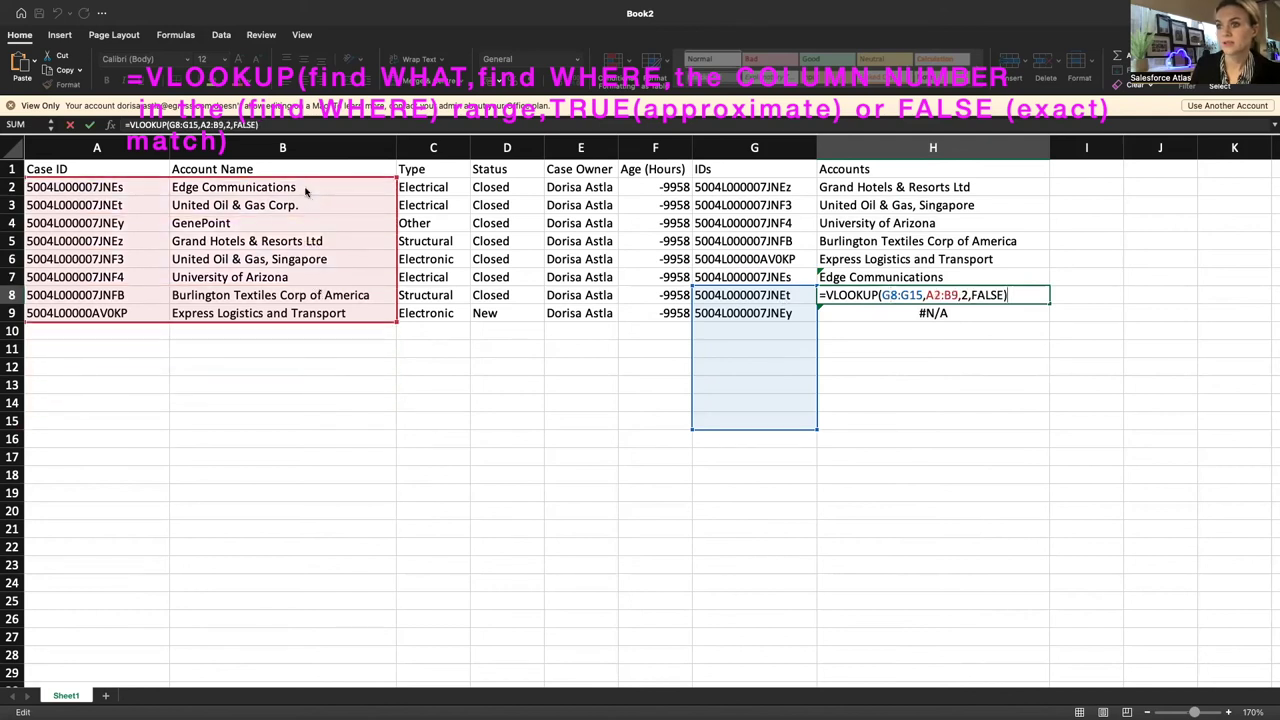
double_click(885, 313)
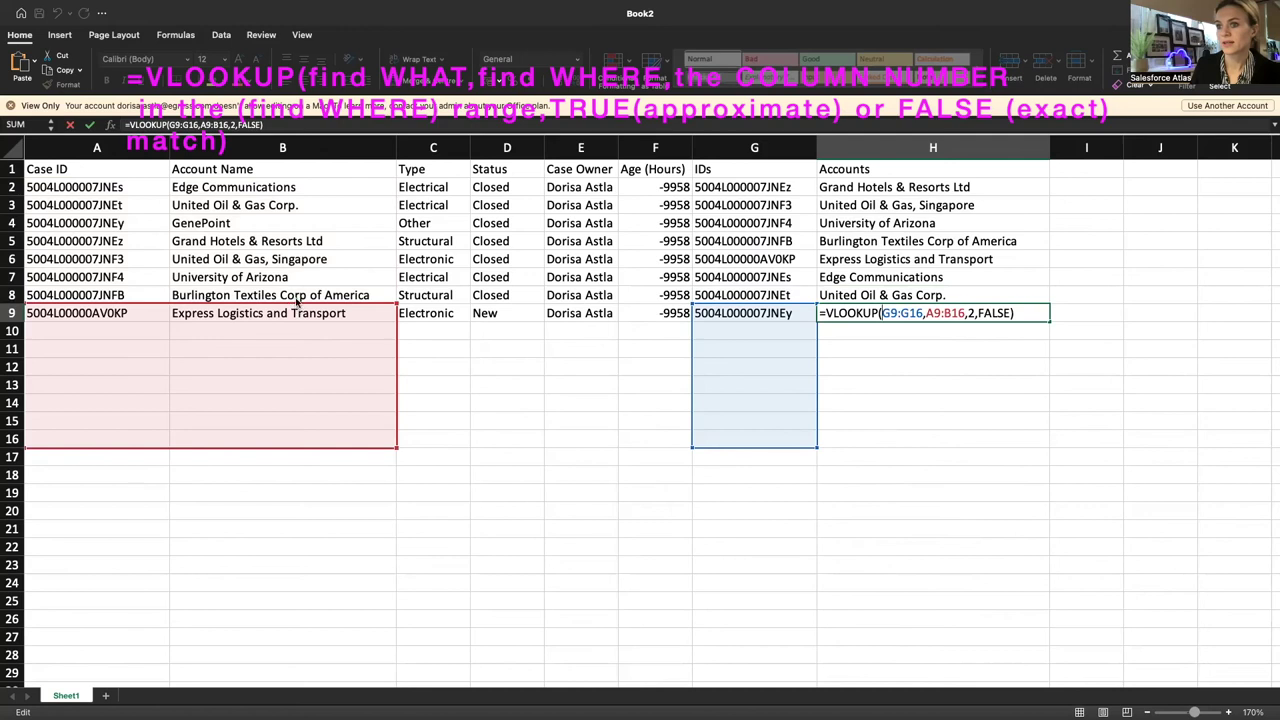
drag(297, 302, 287, 188)
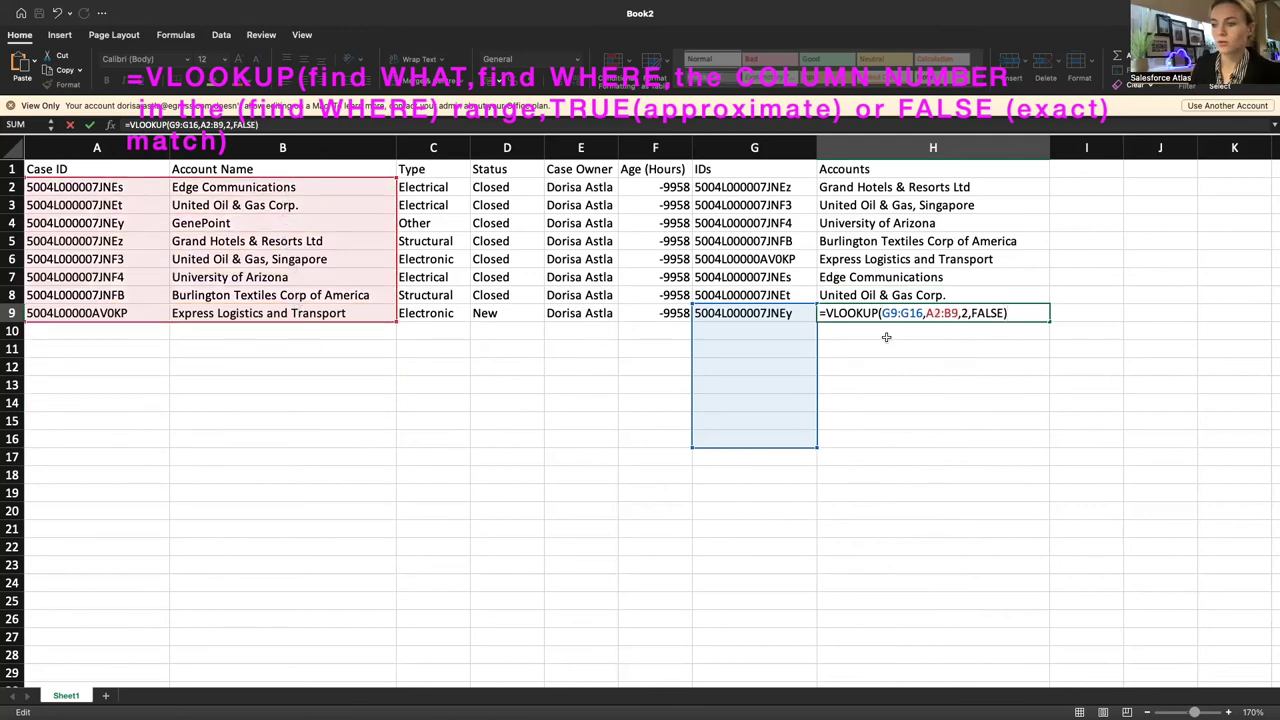
key(Return)
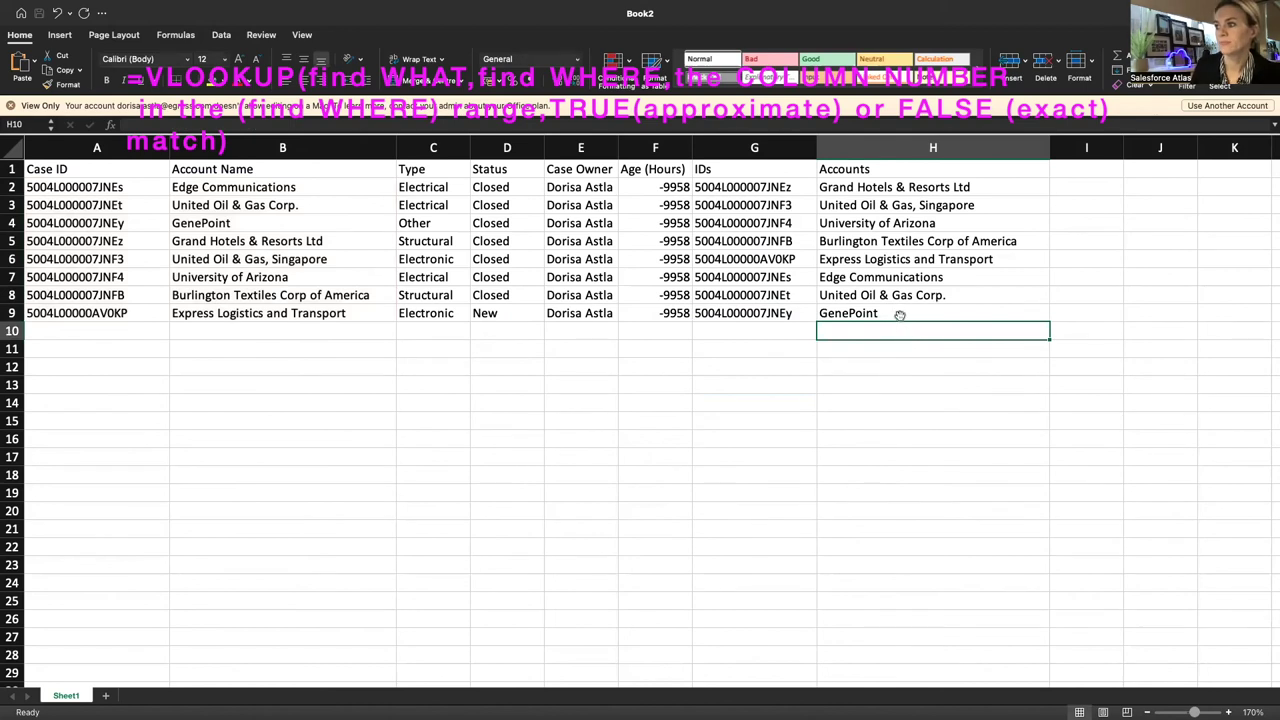
click(900, 315)
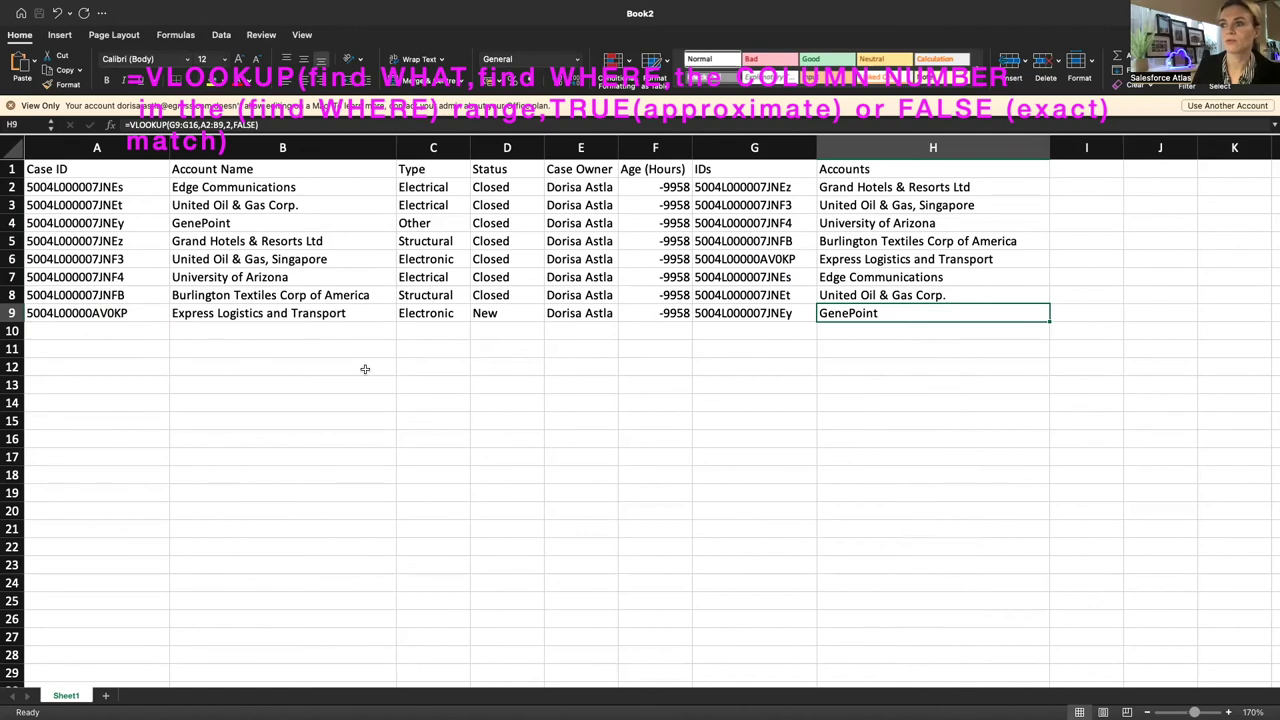
click(862, 187)
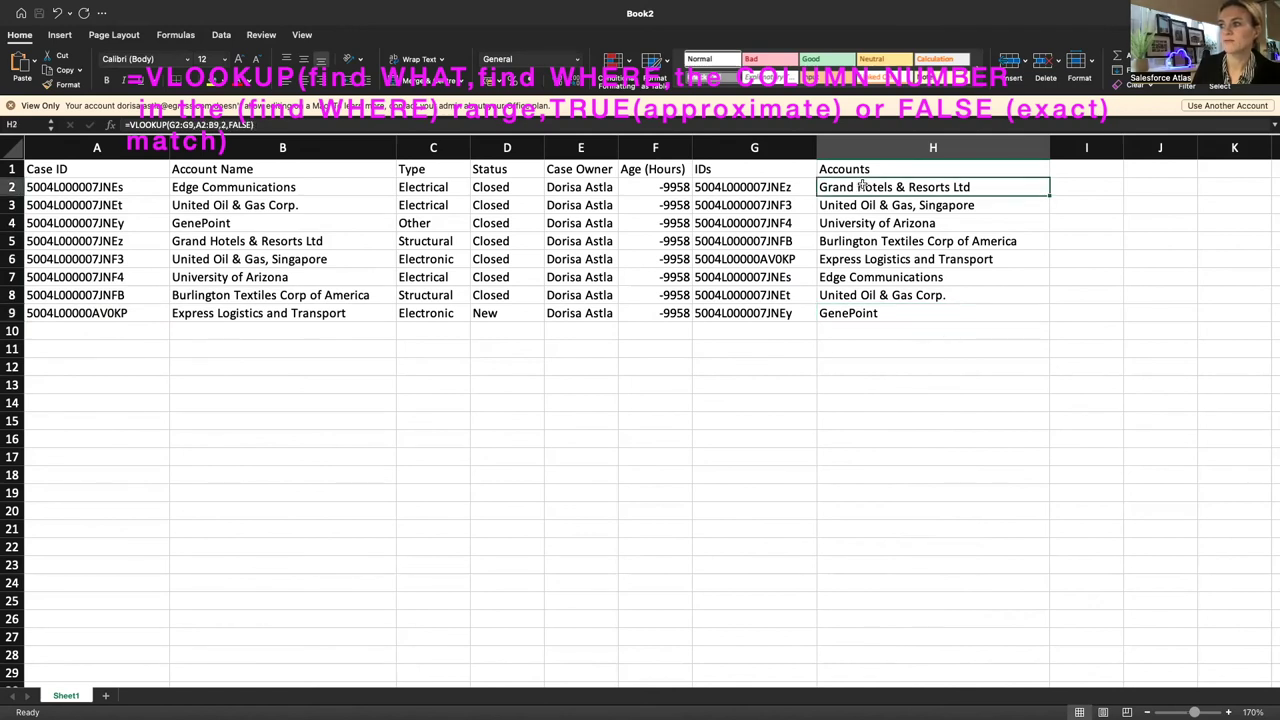